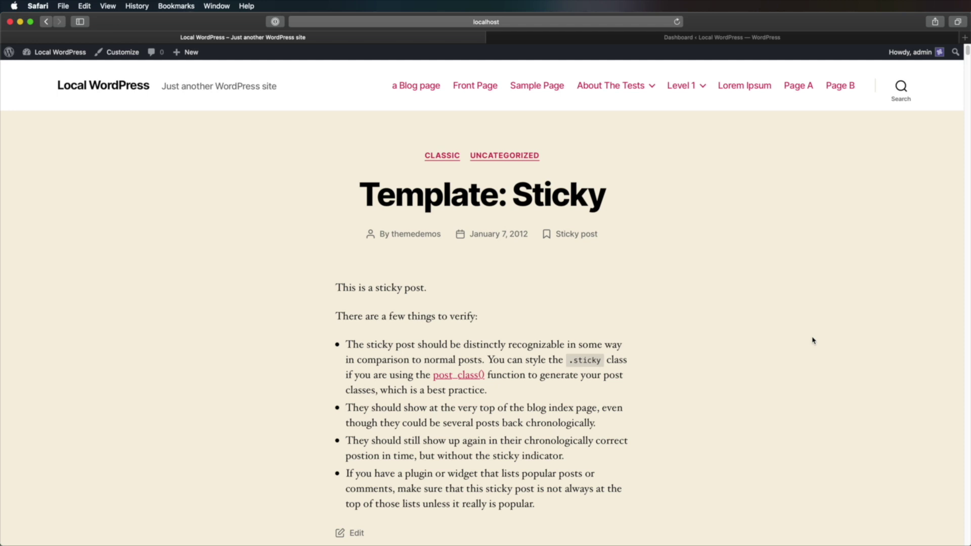
Go from the dashboard to Posts > Categories and scroll through the 67 listed categories.
{"action": "left_click", "coordinate": [611, 38]}
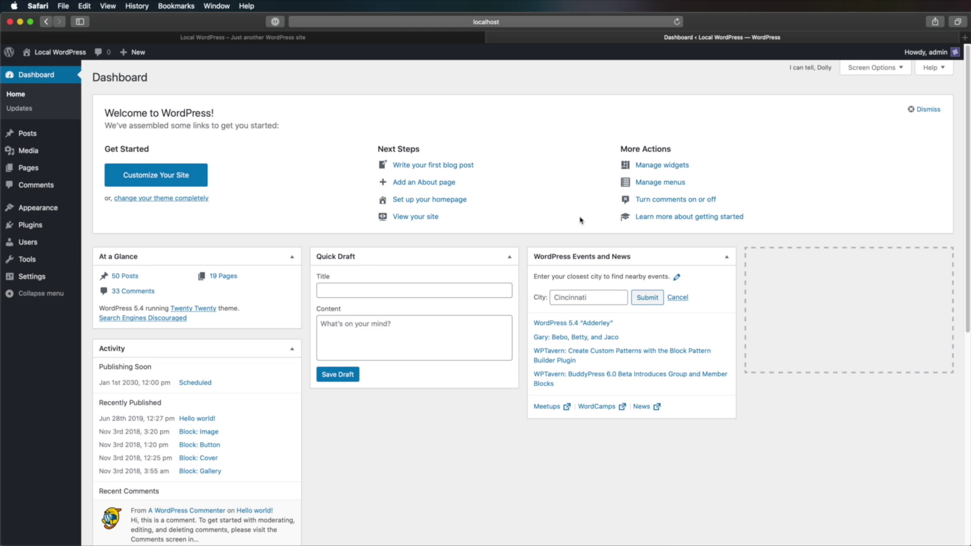
{"action": "left_click", "coordinate": [25, 137]}
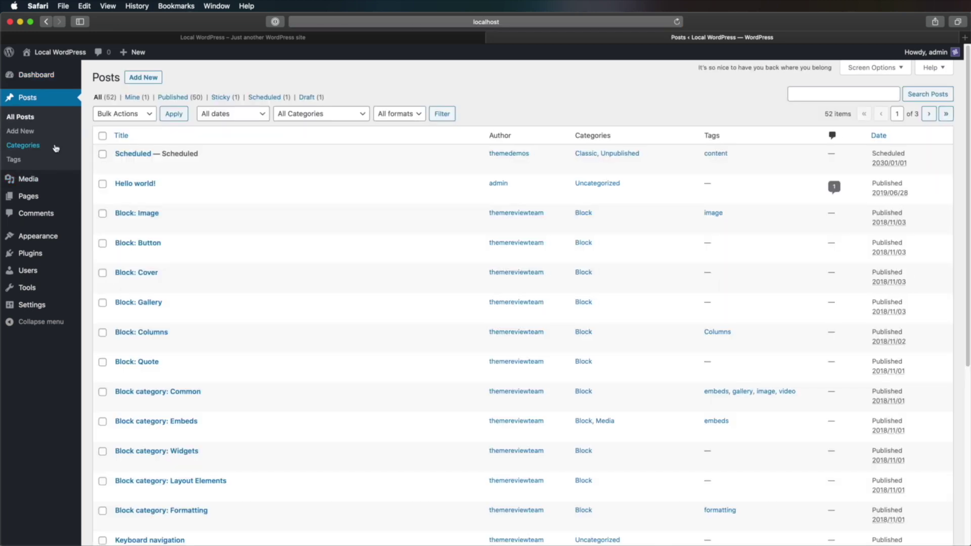
{"action": "left_click", "coordinate": [35, 147]}
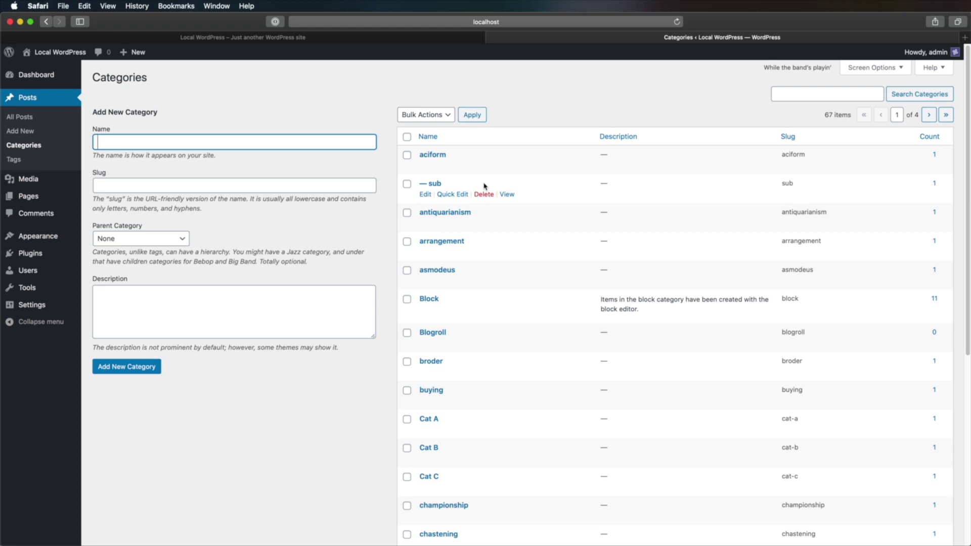
{"action": "scroll", "coordinate": [484, 186], "scroll_direction": "down", "scroll_amount": 10}
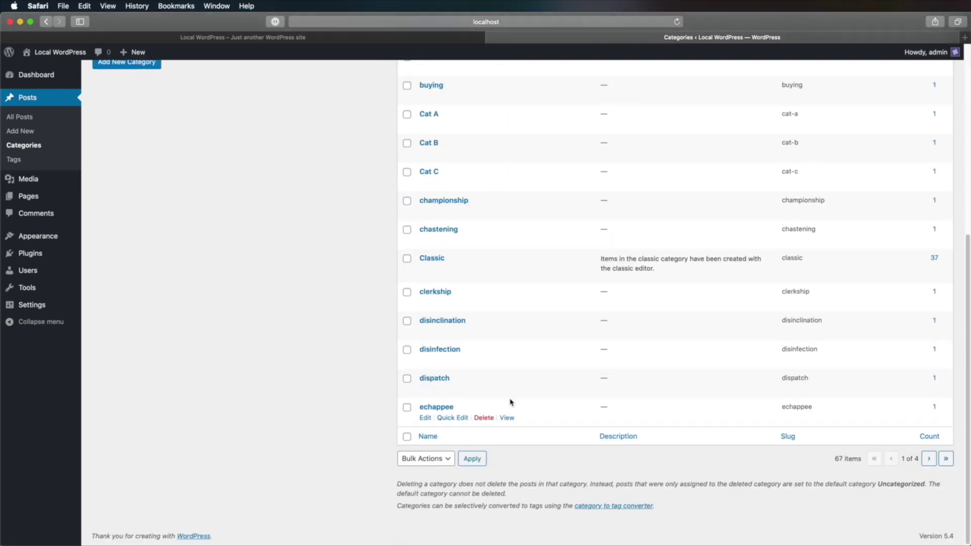
{"action": "scroll", "coordinate": [510, 402], "scroll_direction": "up", "scroll_amount": 10}
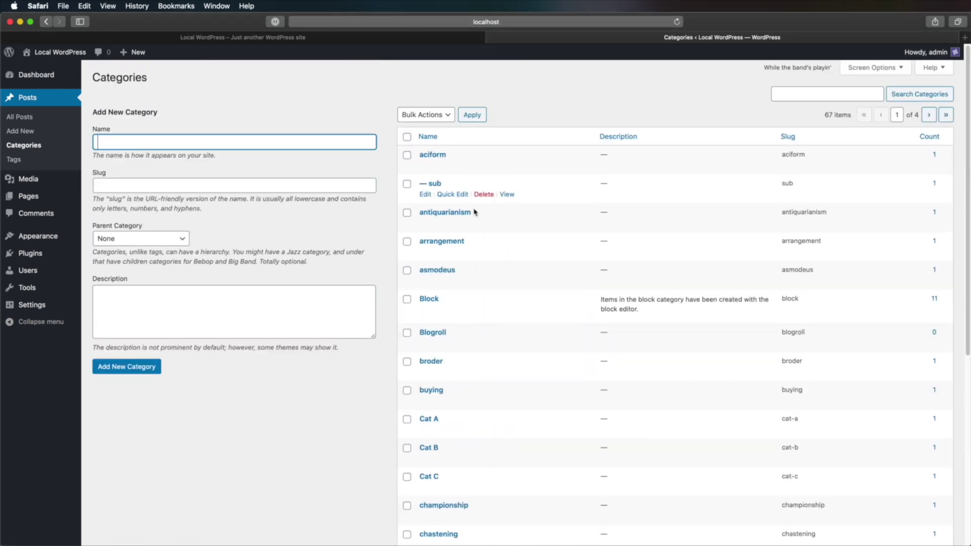
{"action": "scroll", "coordinate": [478, 364], "scroll_direction": "down", "scroll_amount": 10}
{"action": "scroll", "coordinate": [473, 368], "scroll_direction": "up", "scroll_amount": 7}
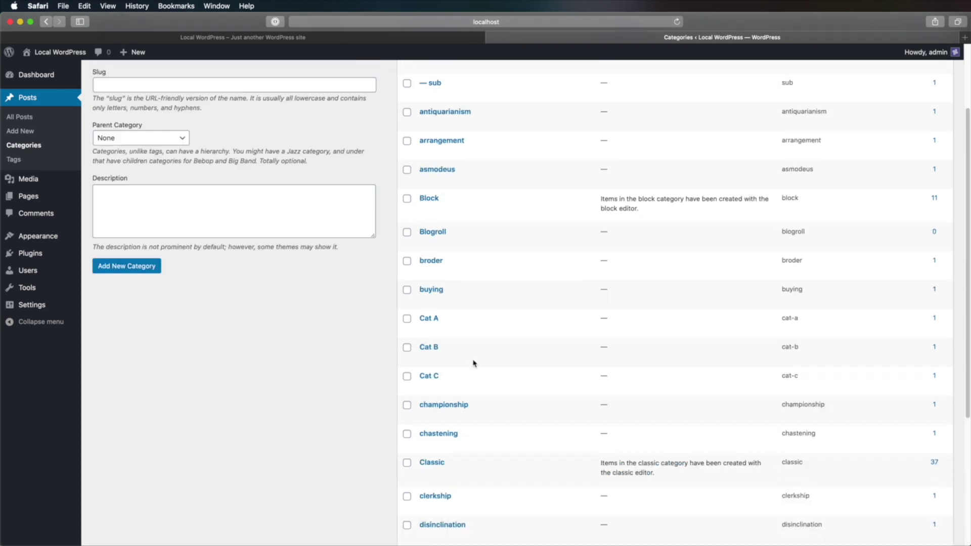
{"action": "scroll", "coordinate": [473, 363], "scroll_direction": "up", "scroll_amount": 3}
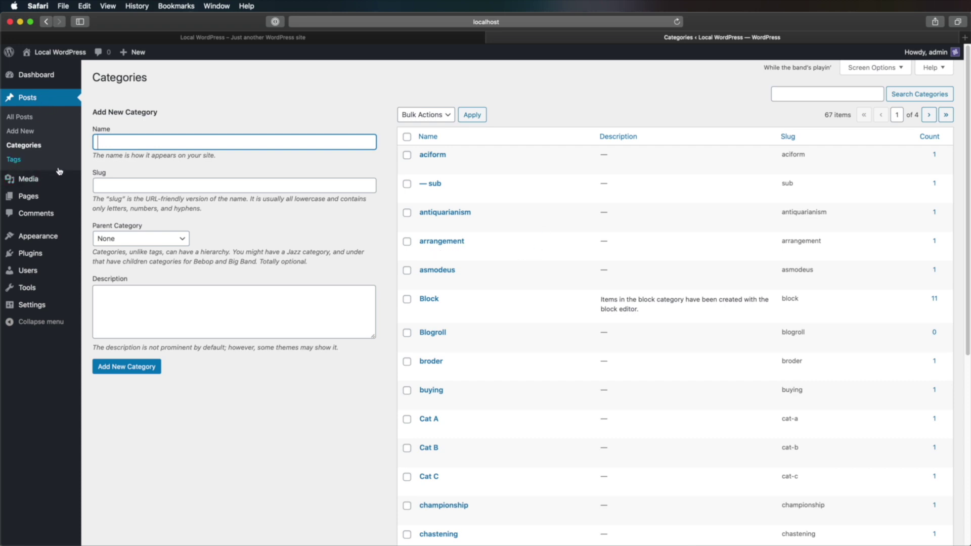
Add a new tag named 'iPhone' on the Tags screen, then return to All Posts.
{"action": "left_click", "coordinate": [19, 161]}
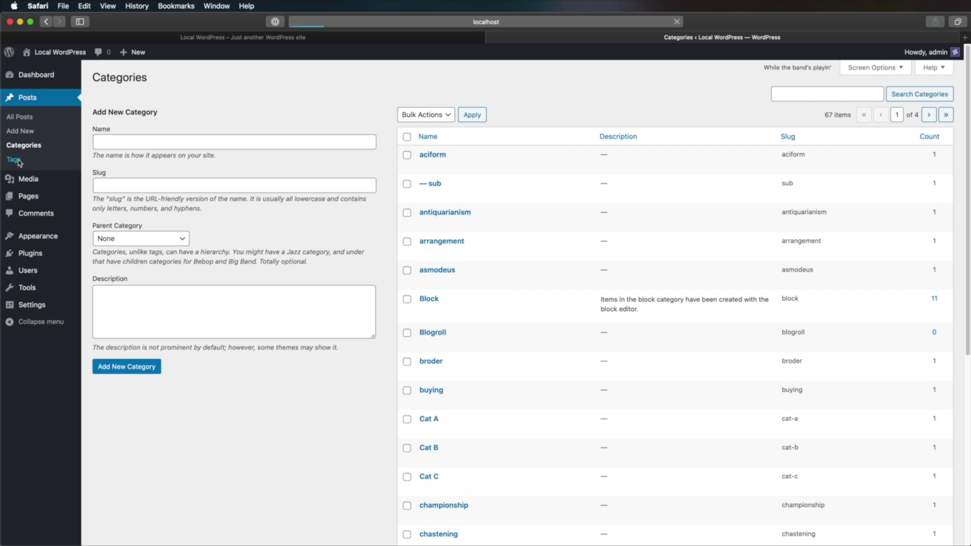
{"action": "scroll", "coordinate": [519, 179], "scroll_direction": "down", "scroll_amount": 1}
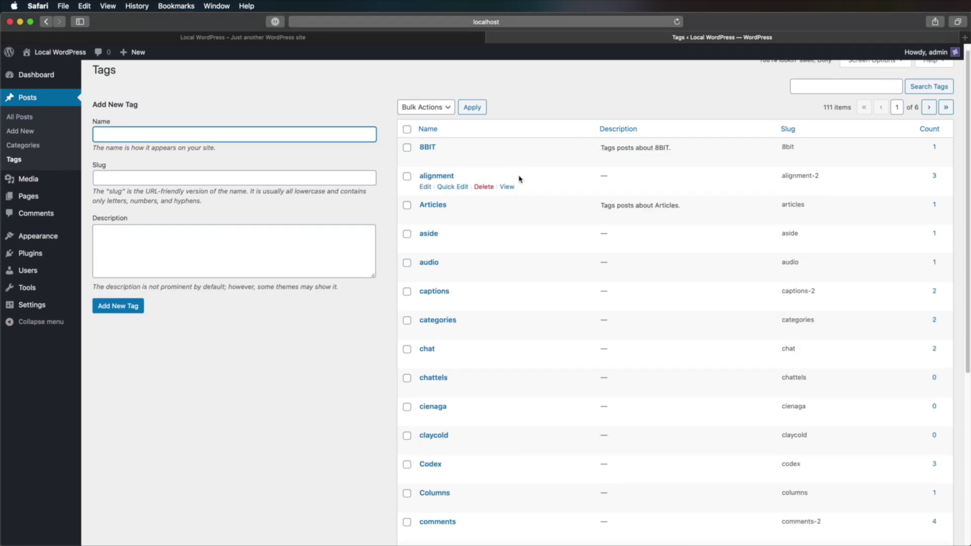
{"action": "scroll", "coordinate": [520, 179], "scroll_direction": "down", "scroll_amount": 5}
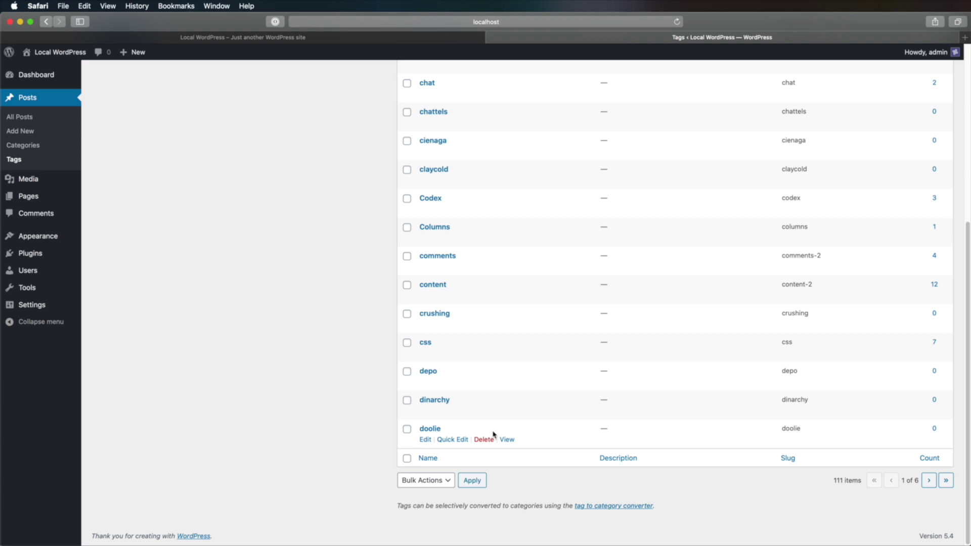
{"action": "scroll", "coordinate": [493, 433], "scroll_direction": "up", "scroll_amount": 6}
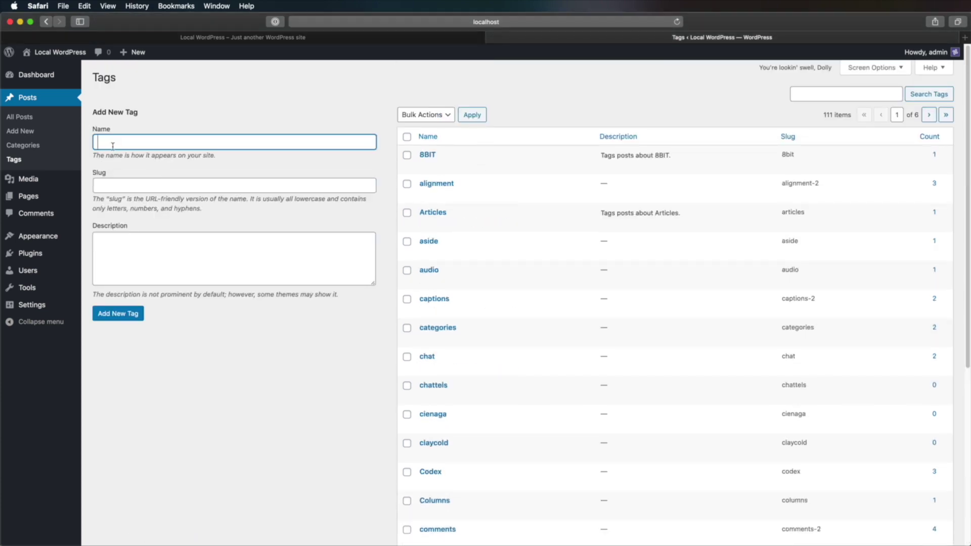
{"action": "type", "text": "iPhone"}
{"action": "left_click", "coordinate": [125, 314]}
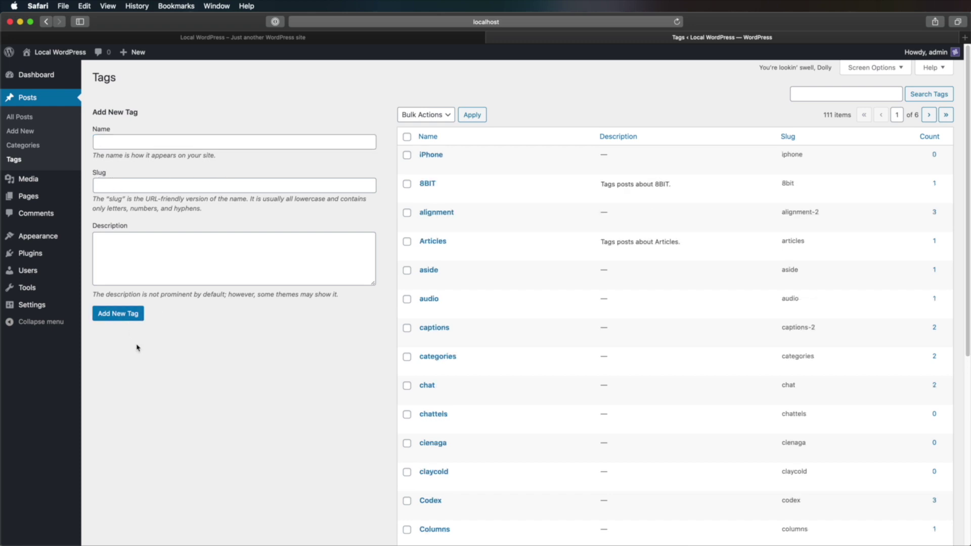
{"action": "left_click", "coordinate": [25, 120]}
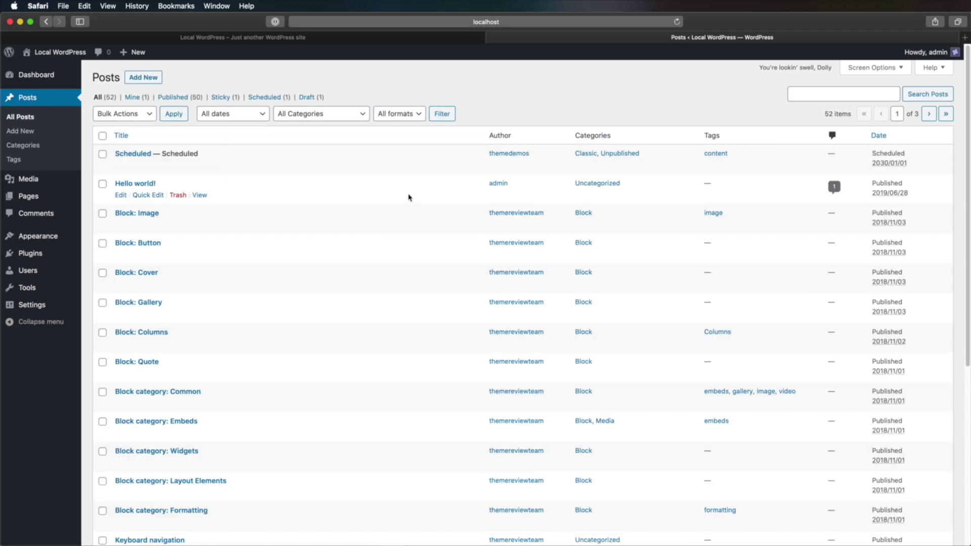
Start a new post and attach the existing iPhone tag to it.
{"action": "left_click", "coordinate": [150, 79]}
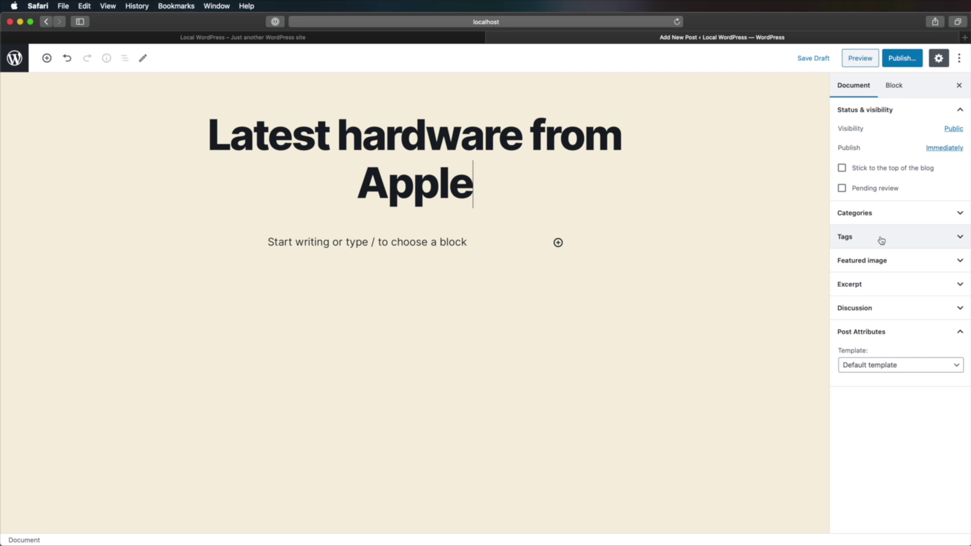
{"action": "left_click", "coordinate": [874, 238]}
{"action": "type", "text": "i"}
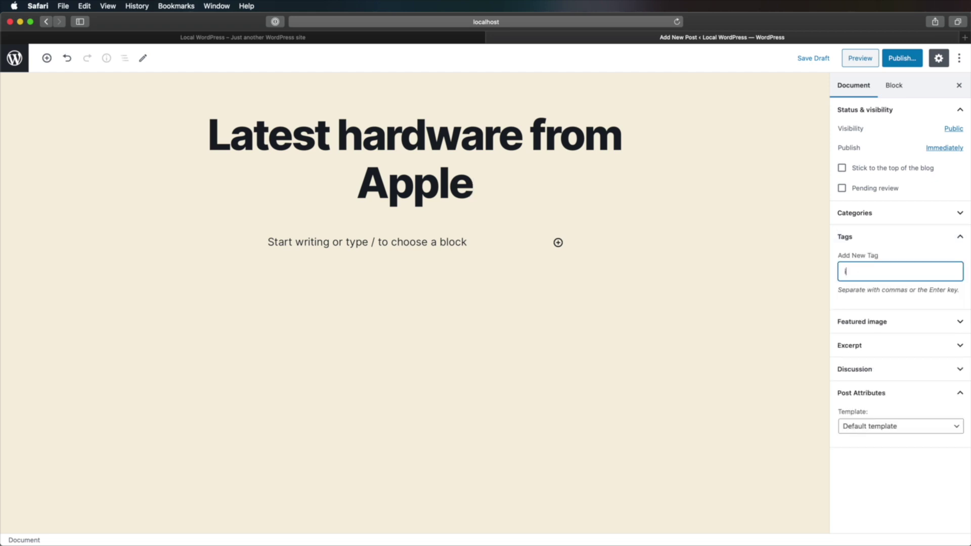
{"action": "type", "text": "h"}
{"action": "key", "text": "BackSpace"}
{"action": "type", "text": "p"}
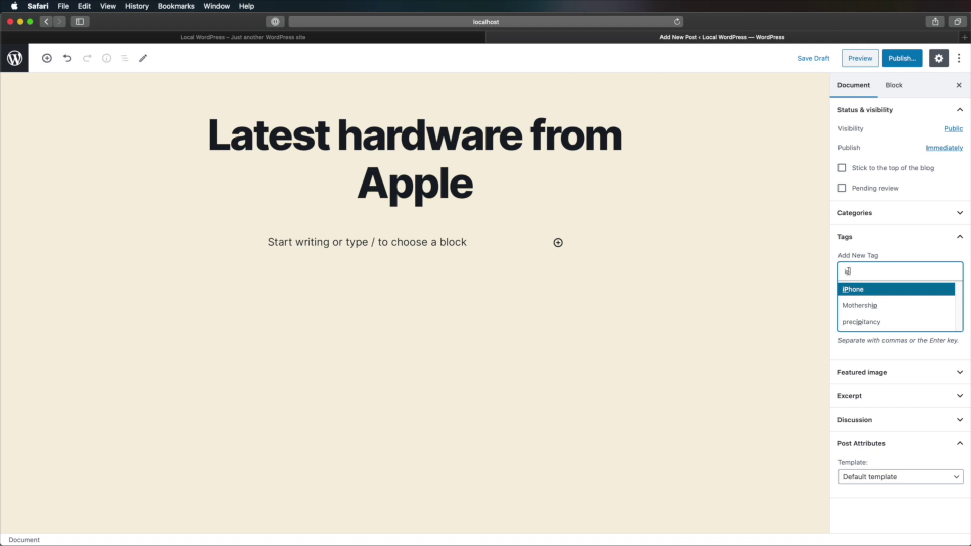
{"action": "left_click", "coordinate": [857, 290]}
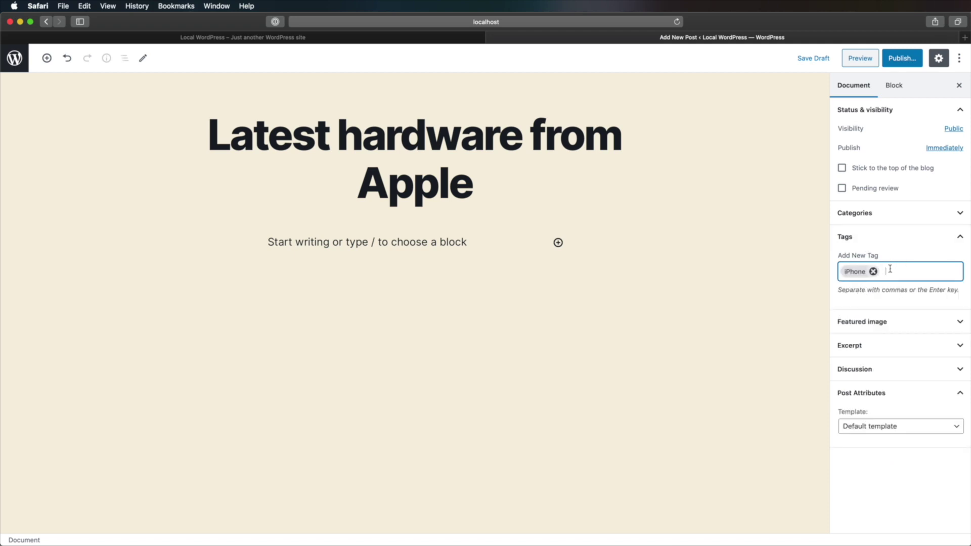
Add the tag 'apple' and publish the post 'Latest hardware from Apple'.
{"action": "type", "text": "apple"}
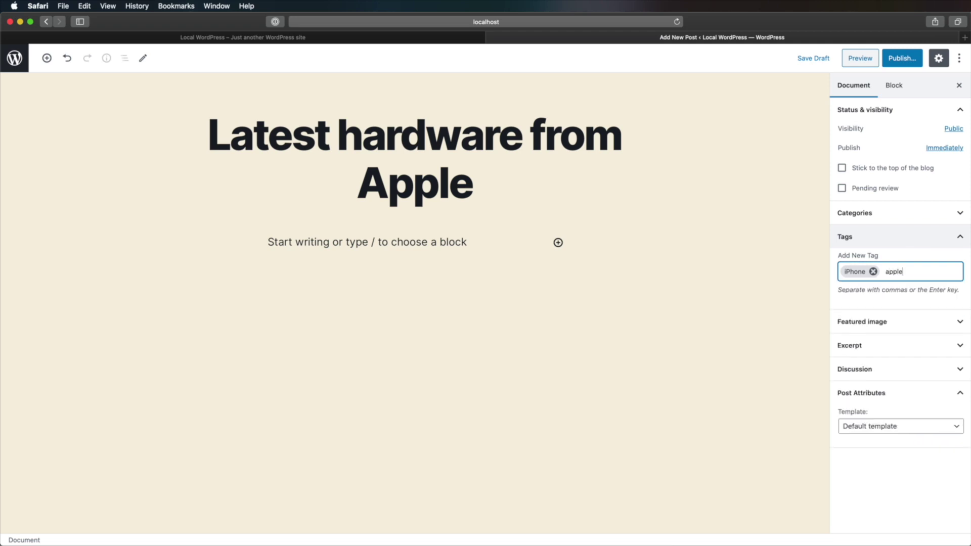
{"action": "key", "text": "Return"}
{"action": "left_click", "coordinate": [902, 58]}
{"action": "left_click", "coordinate": [900, 59]}
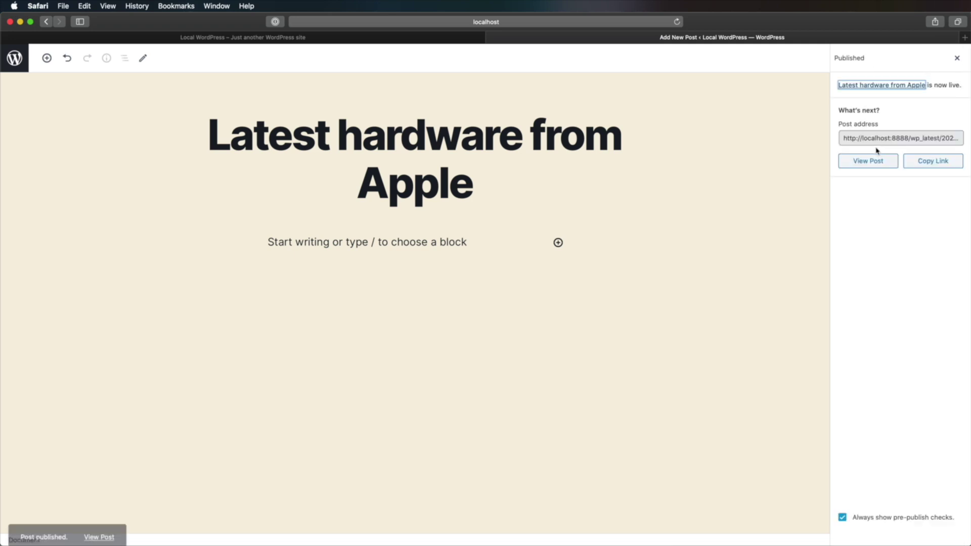
View the published post and follow its iPhone tag link to the tag archive.
{"action": "left_click", "coordinate": [867, 163]}
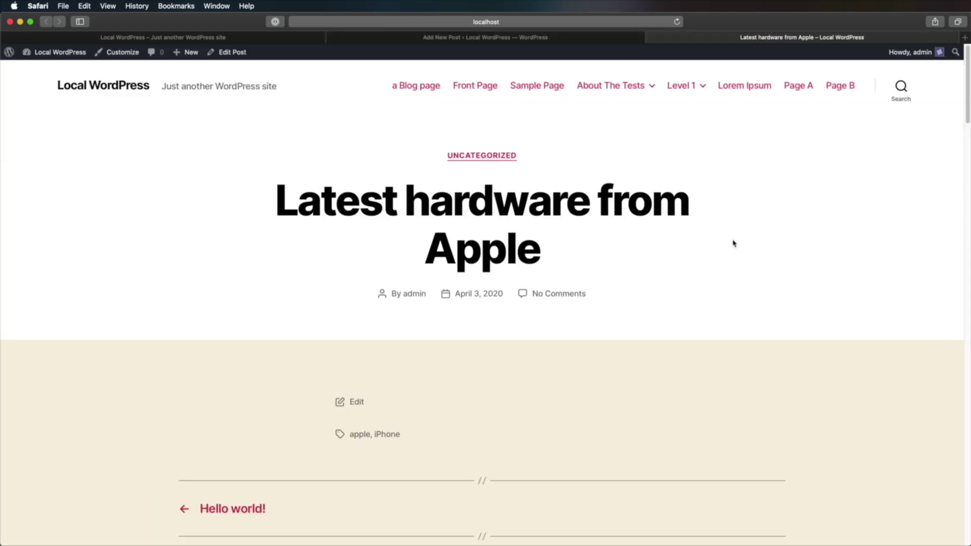
{"action": "scroll", "coordinate": [731, 244], "scroll_direction": "down", "scroll_amount": 2}
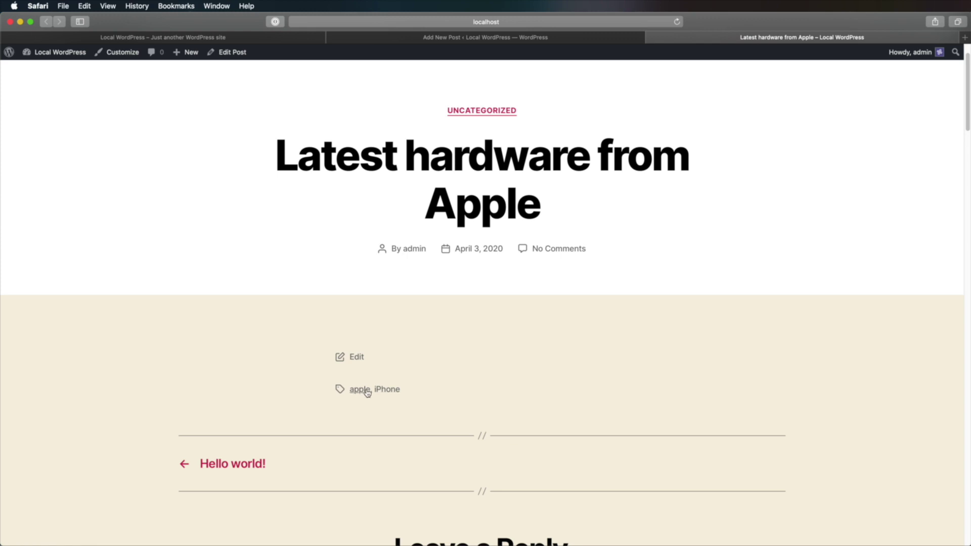
{"action": "left_click", "coordinate": [391, 395]}
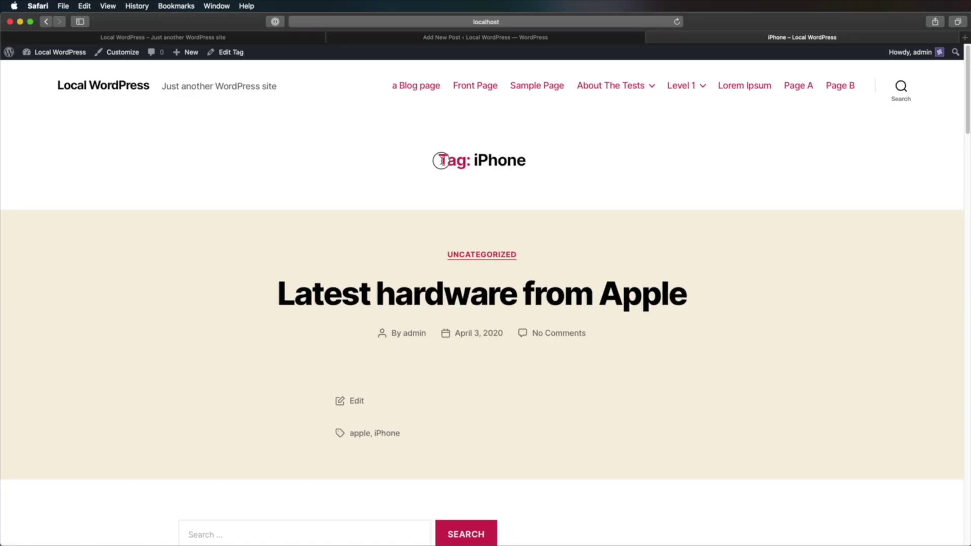
Select the 'Tag: iPhone' archive heading text several times, clearing the selection after each.
{"action": "left_click_drag", "start_coordinate": [437, 162], "coordinate": [526, 163]}
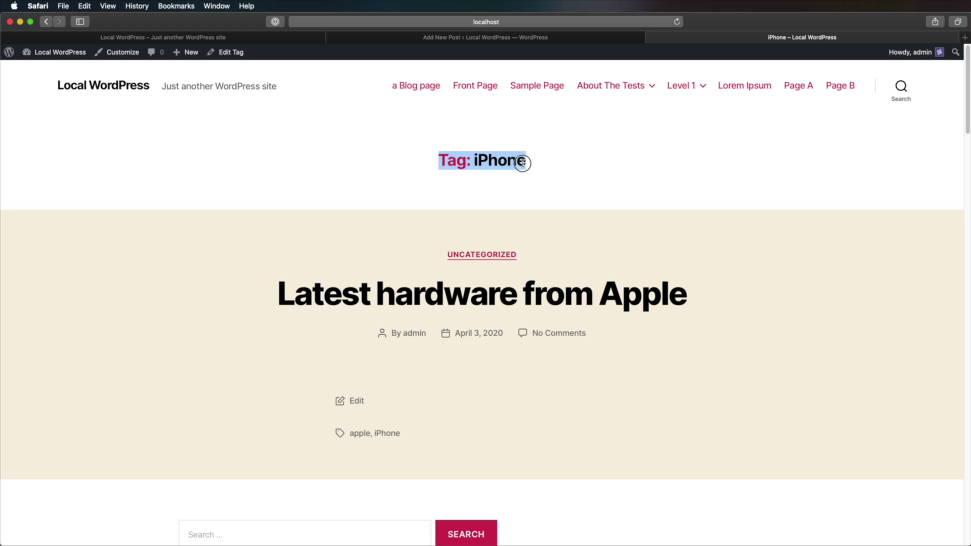
{"action": "left_click", "coordinate": [533, 192]}
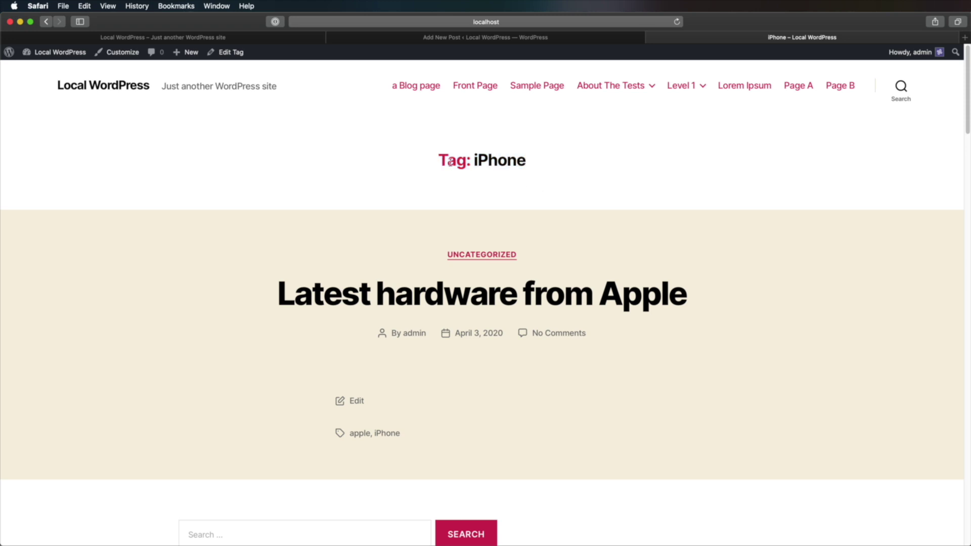
{"action": "left_click_drag", "start_coordinate": [437, 154], "coordinate": [509, 162]}
{"action": "left_click", "coordinate": [521, 198]}
{"action": "left_click_drag", "start_coordinate": [475, 160], "coordinate": [526, 180]}
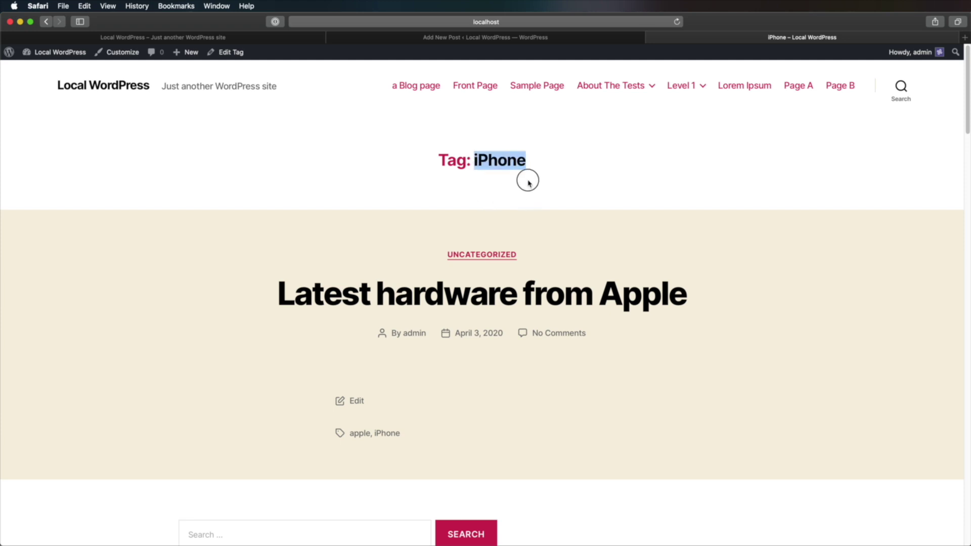
{"action": "left_click", "coordinate": [524, 239]}
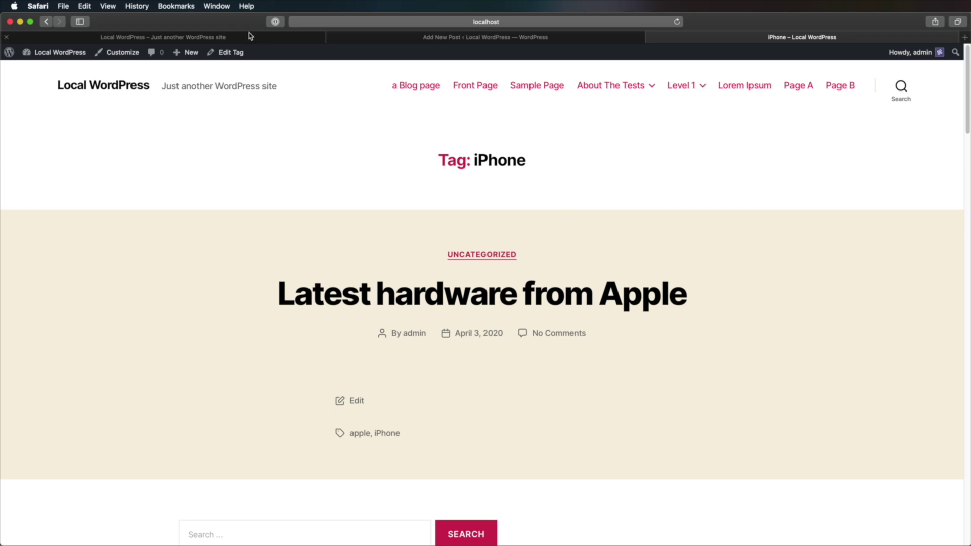
Exit the post editor to the admin area and scroll the Tags screen listing 113 tags.
{"action": "left_click", "coordinate": [508, 40]}
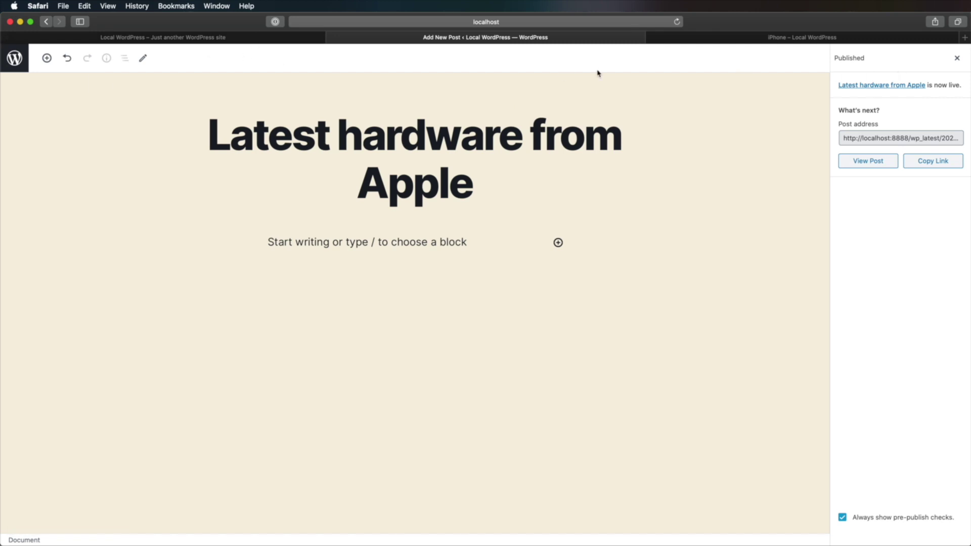
{"action": "left_click", "coordinate": [13, 60]}
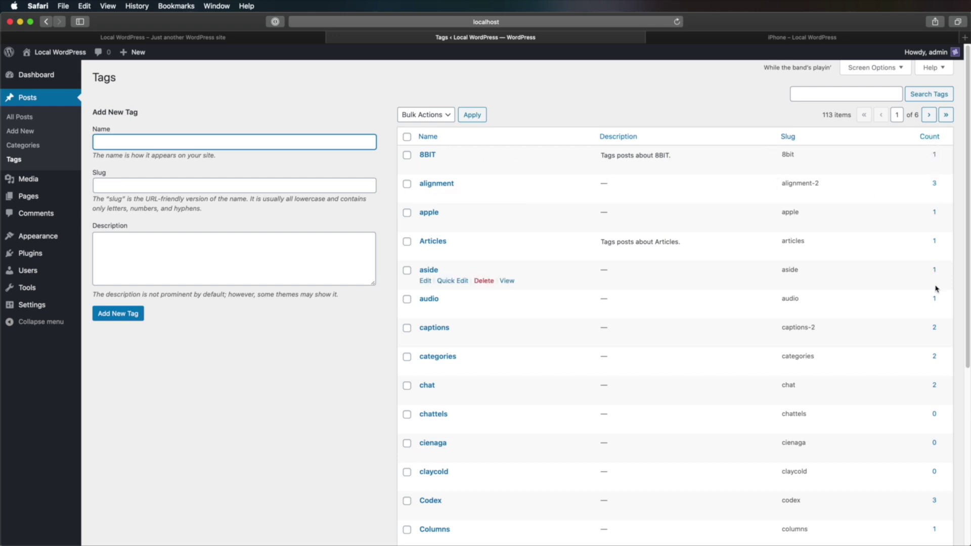
{"action": "scroll", "coordinate": [634, 367], "scroll_direction": "down", "scroll_amount": 2}
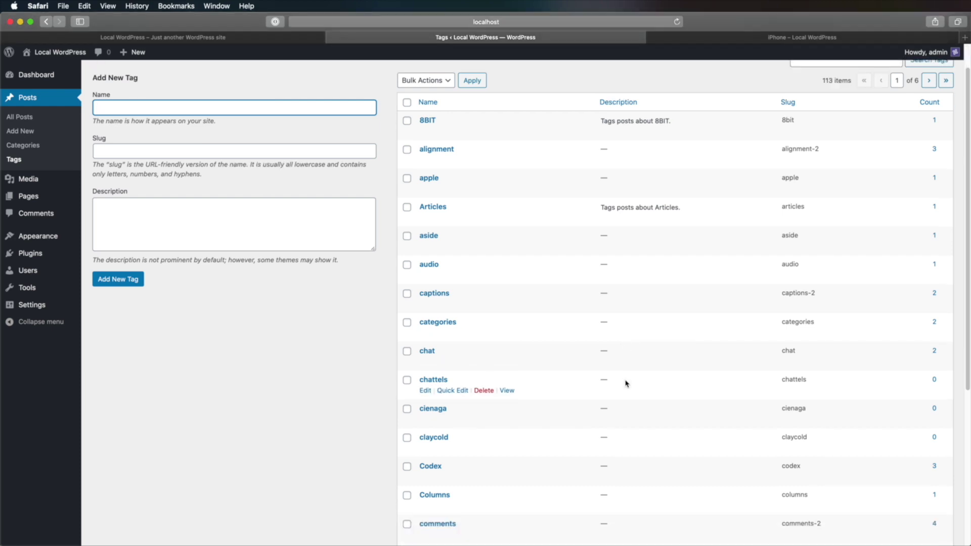
Delete the chattels tag directly and claycold via Bulk Actions > Delete, leaving 111 tags.
{"action": "left_click", "coordinate": [483, 391]}
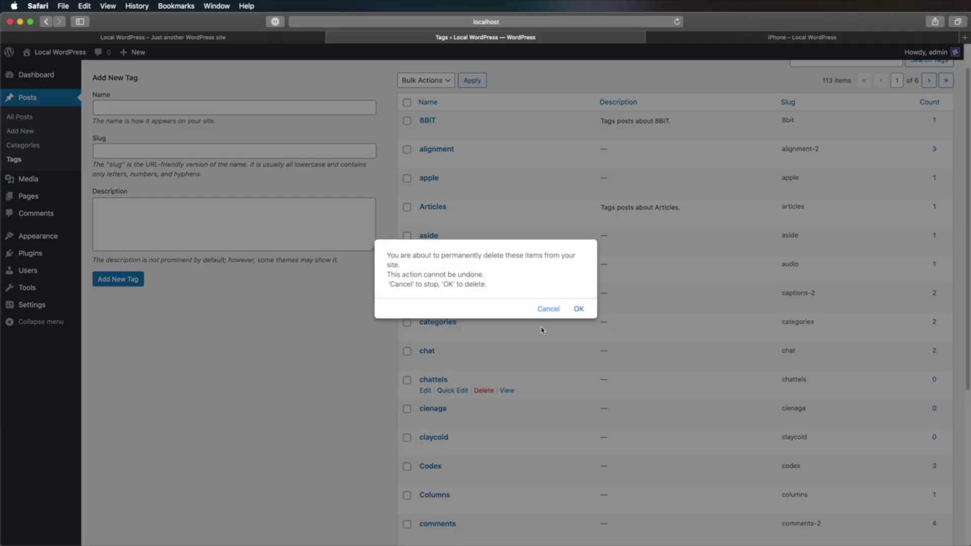
{"action": "left_click", "coordinate": [578, 308]}
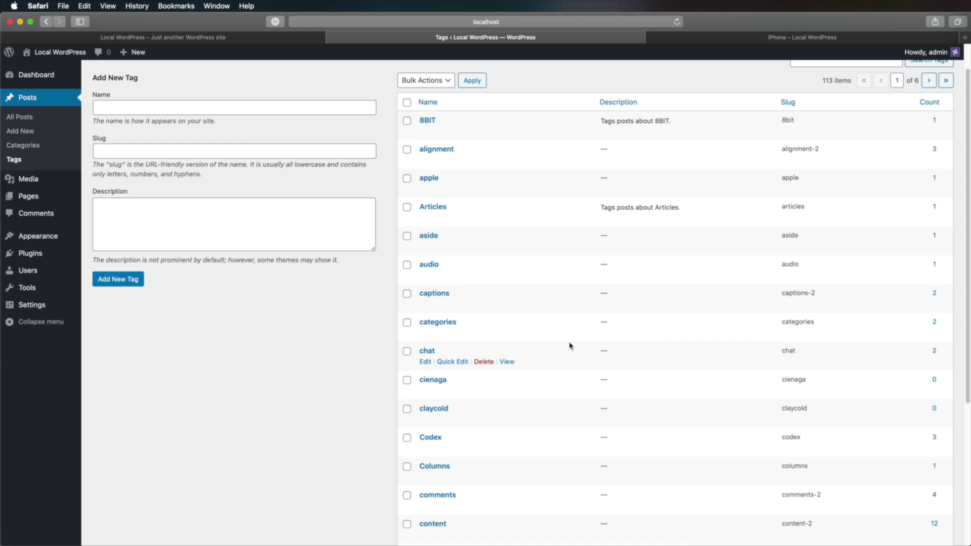
{"action": "left_click", "coordinate": [406, 409]}
{"action": "left_click", "coordinate": [444, 82]}
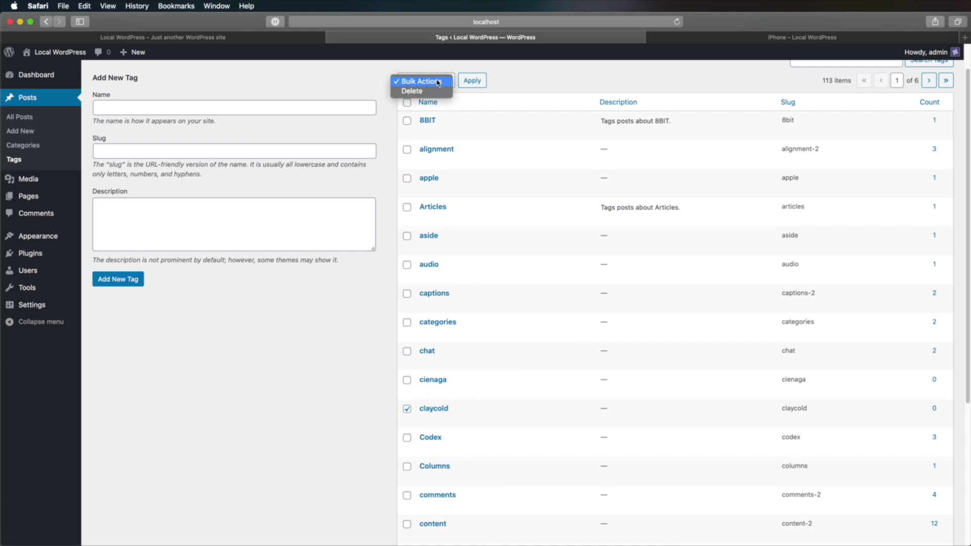
{"action": "left_click", "coordinate": [436, 92]}
{"action": "left_click", "coordinate": [474, 84]}
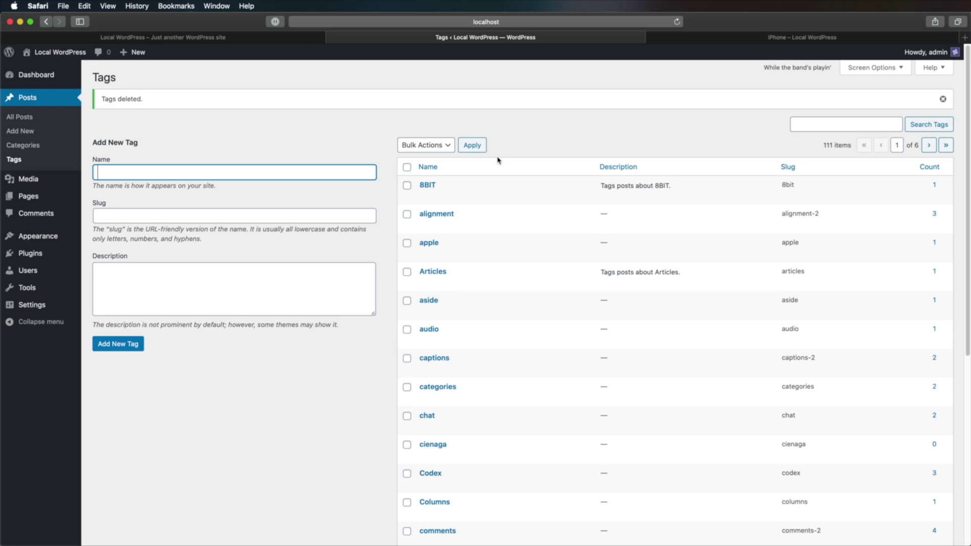
{"action": "mouse_move", "coordinate": [428, 192]}
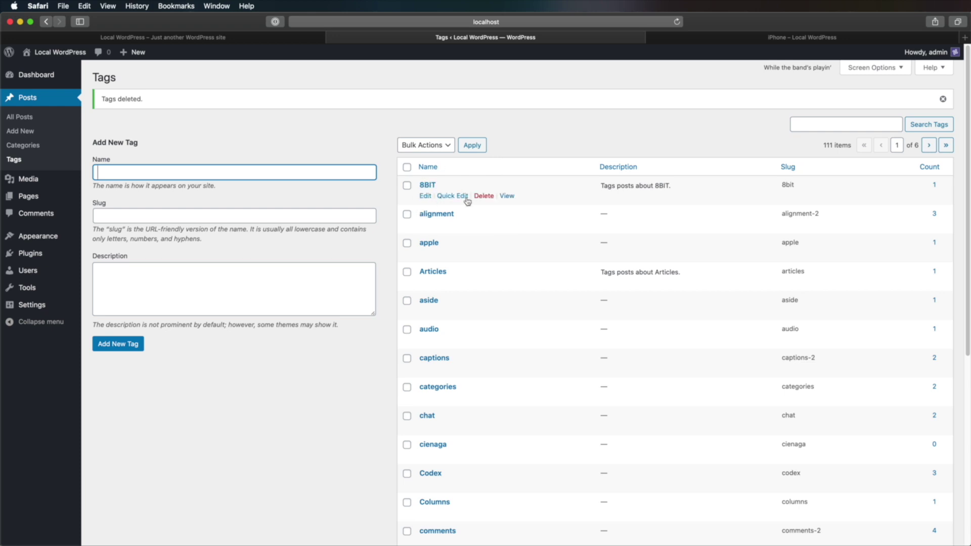
{"action": "left_click", "coordinate": [426, 197]}
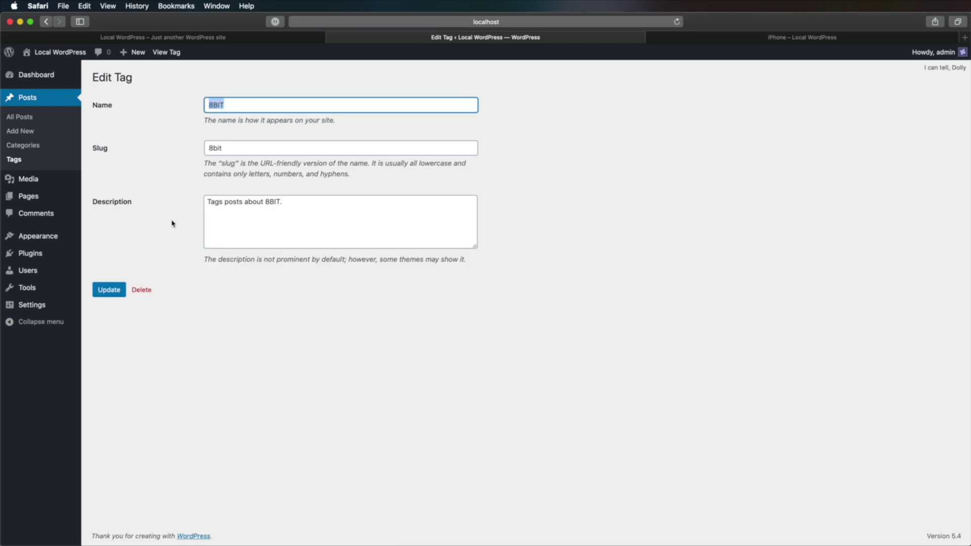
{"action": "key", "text": "super+bracketleft"}
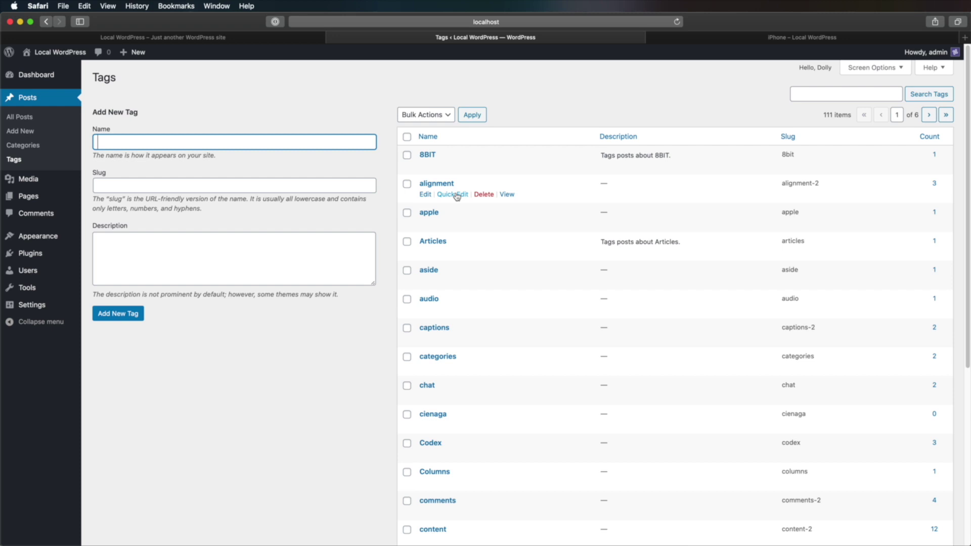
{"action": "left_click", "coordinate": [456, 195]}
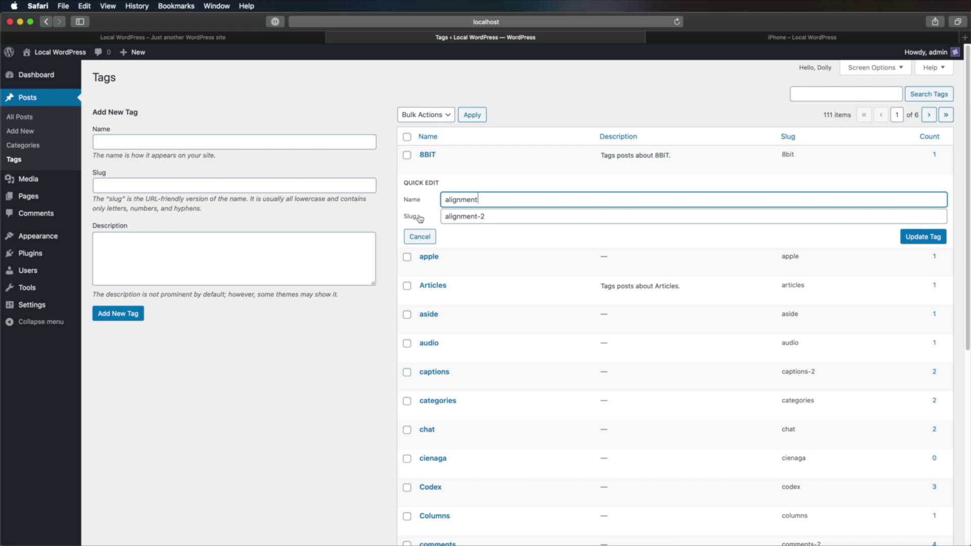
{"action": "key", "text": "Return"}
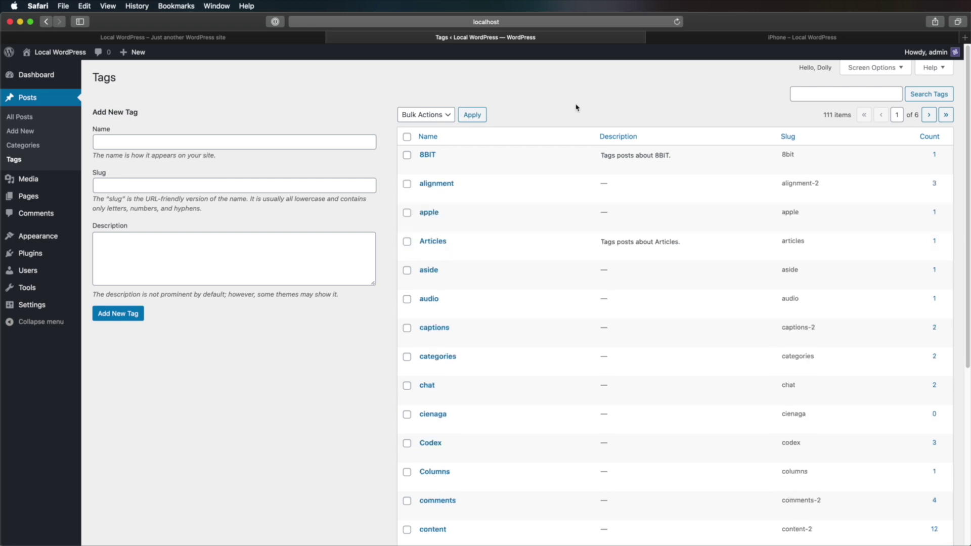